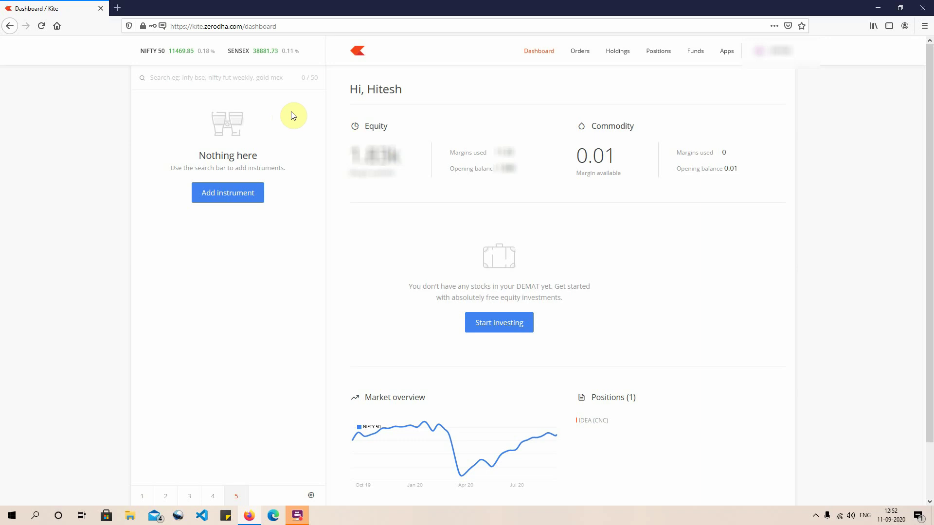
Search the instruments for "icici" and add ICICIBANK to the fifth watchlist
click(256, 82)
text(icici)
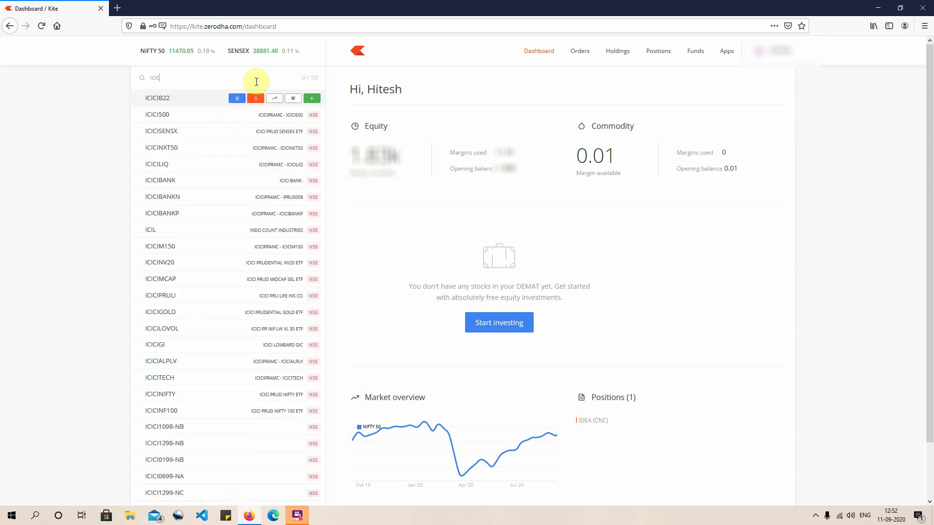
click(190, 182)
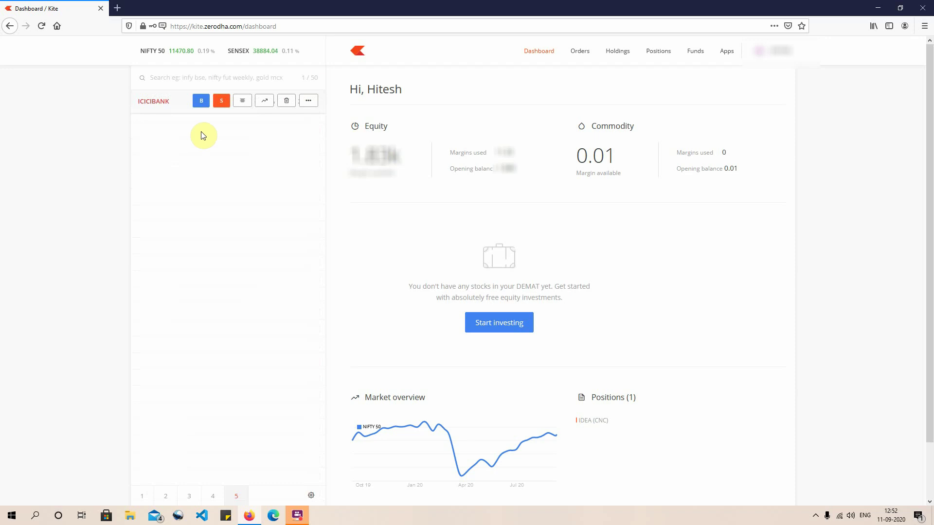
Open a buy order for ICICIBANK and compare the MIS and CNC product types, leaving CNC selected
click(203, 108)
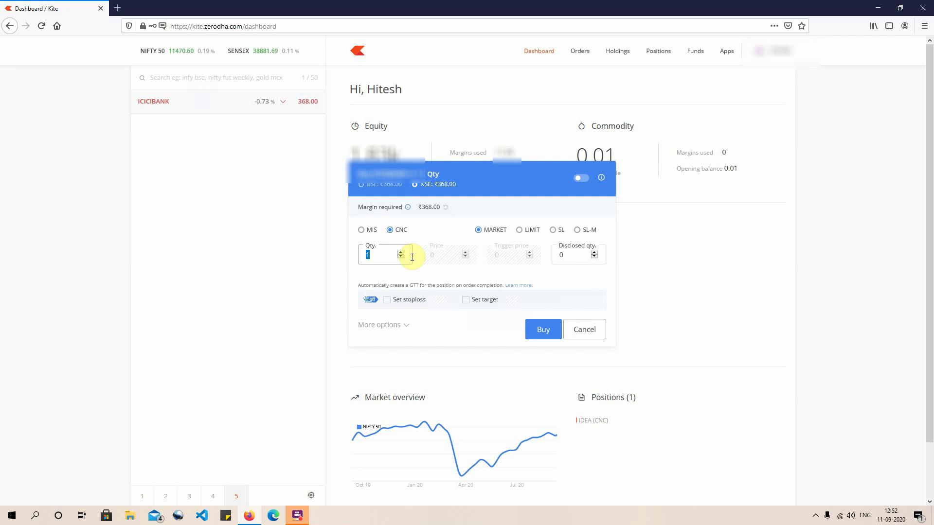
click(362, 231)
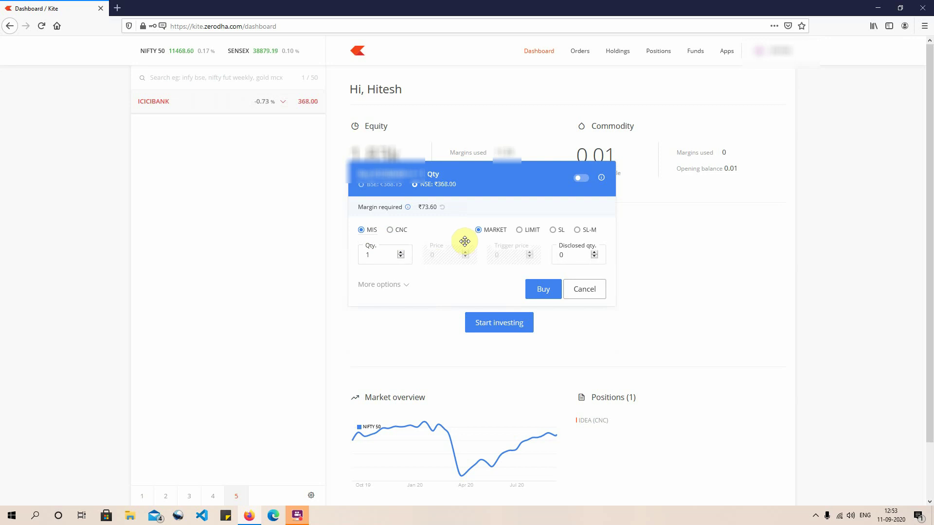
click(388, 231)
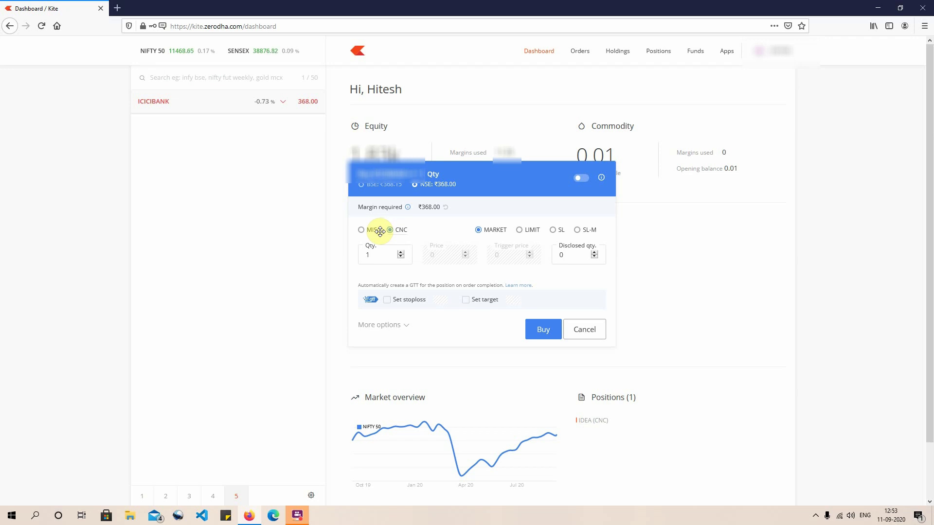
click(363, 231)
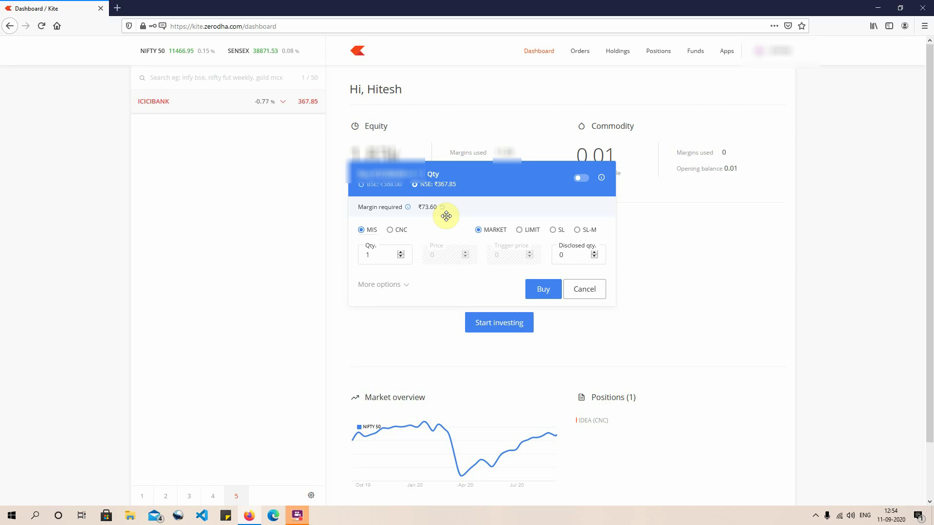
click(391, 230)
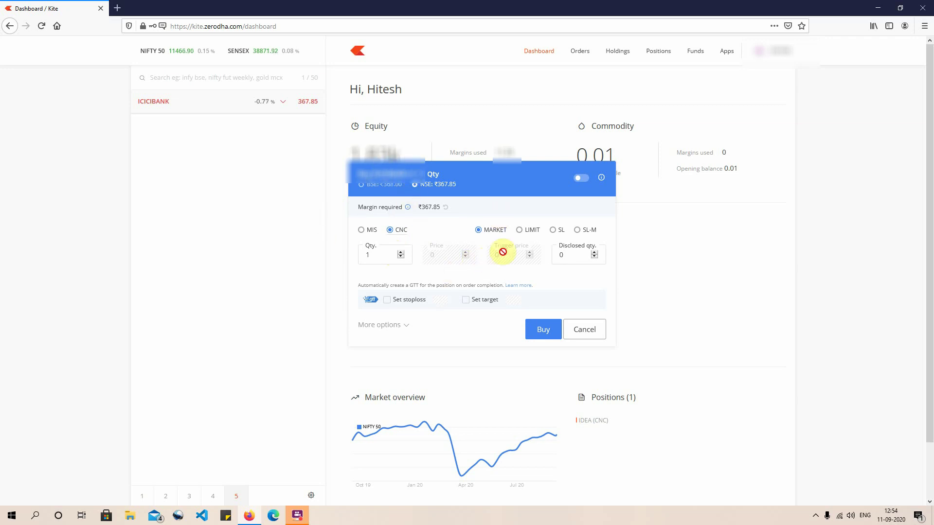
Make it a limit order at a price of 360 and submit the purchase
click(519, 231)
drag(451, 255, 428, 258)
text(360)
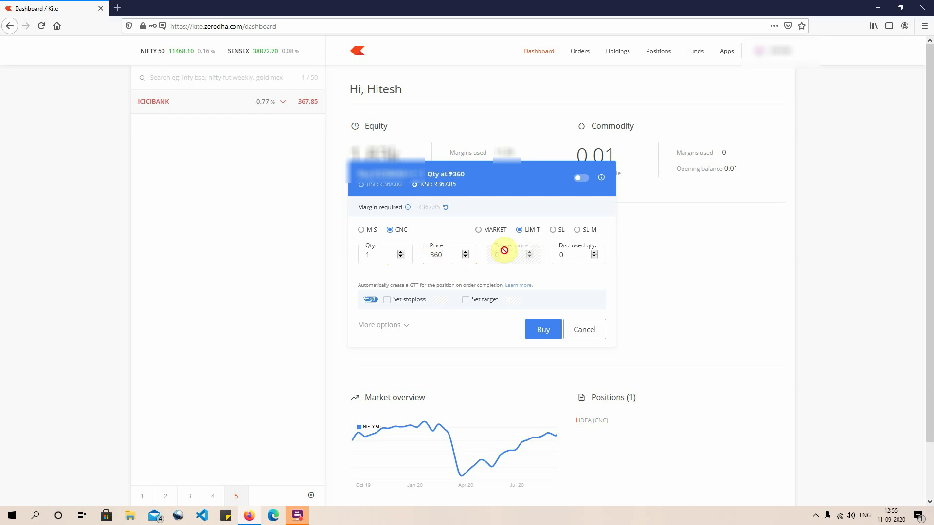
click(545, 332)
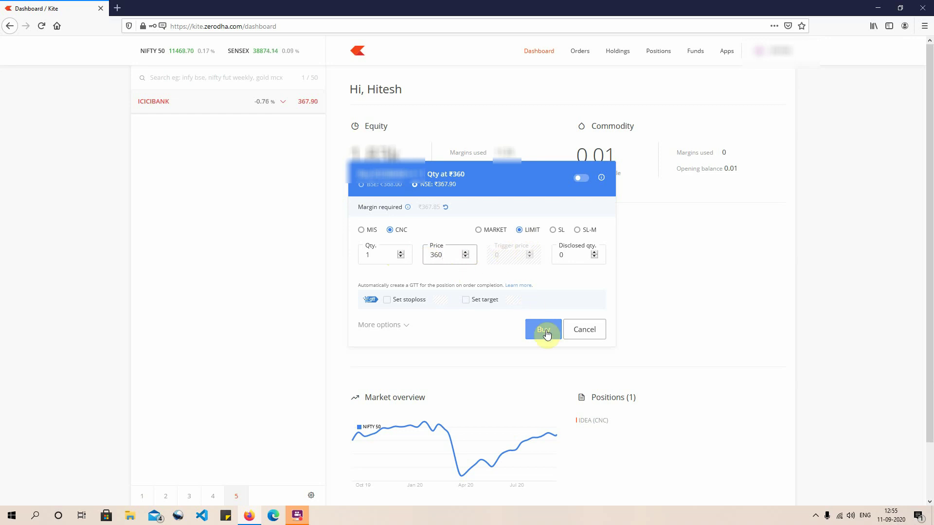
Modify the open ICICIBANK buy order from limit to market and submit the change
click(579, 54)
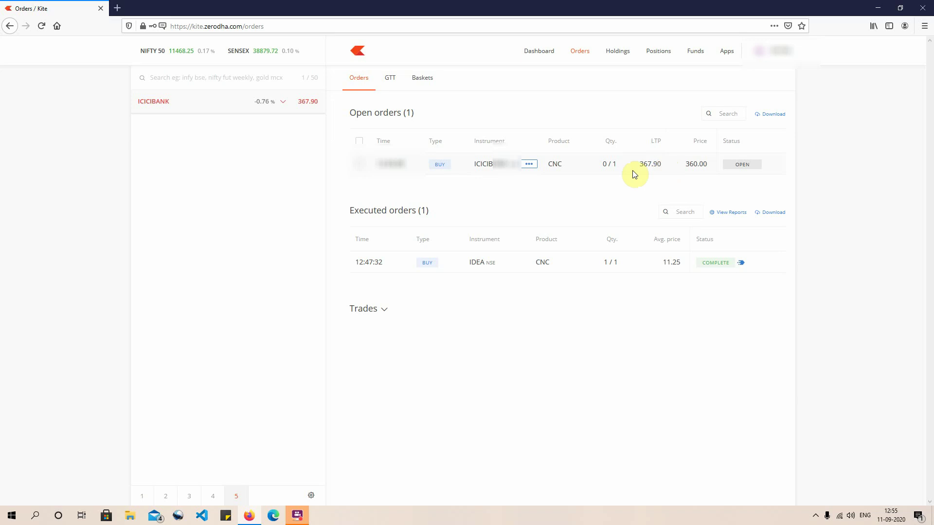
click(533, 167)
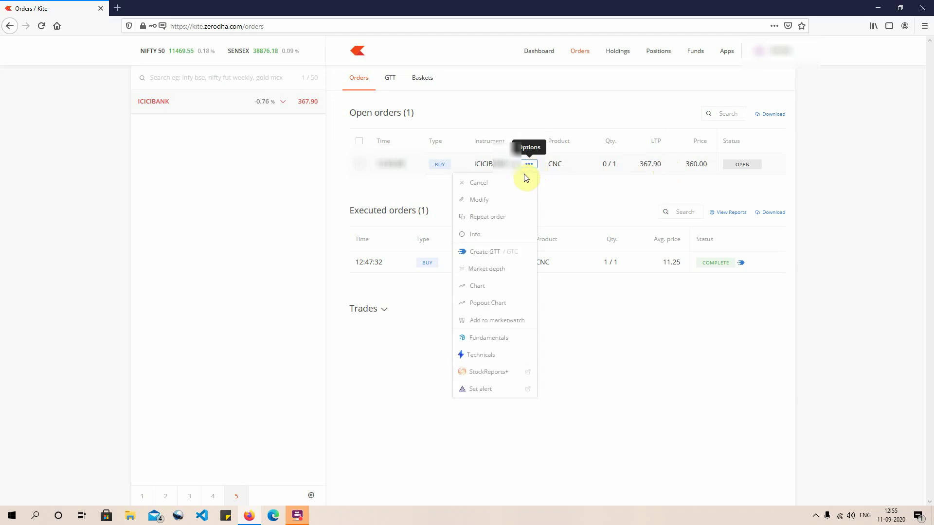
click(497, 199)
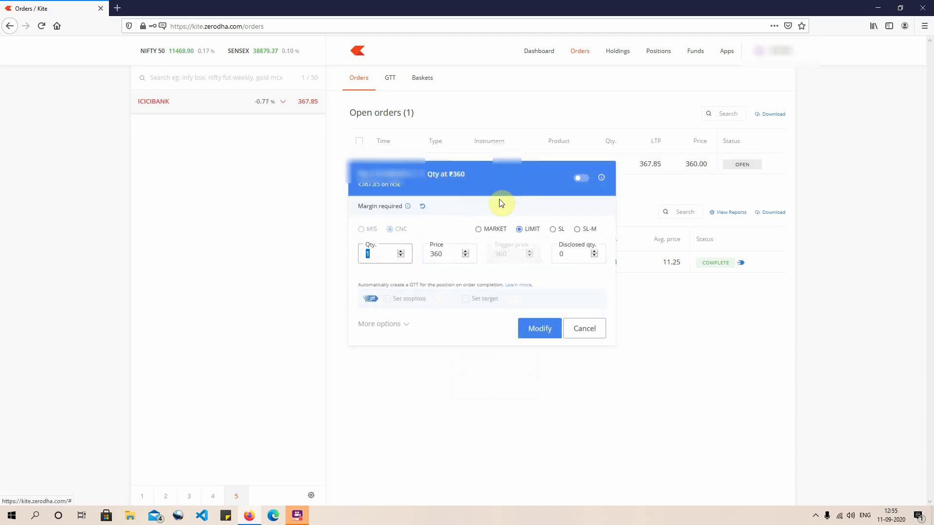
click(480, 229)
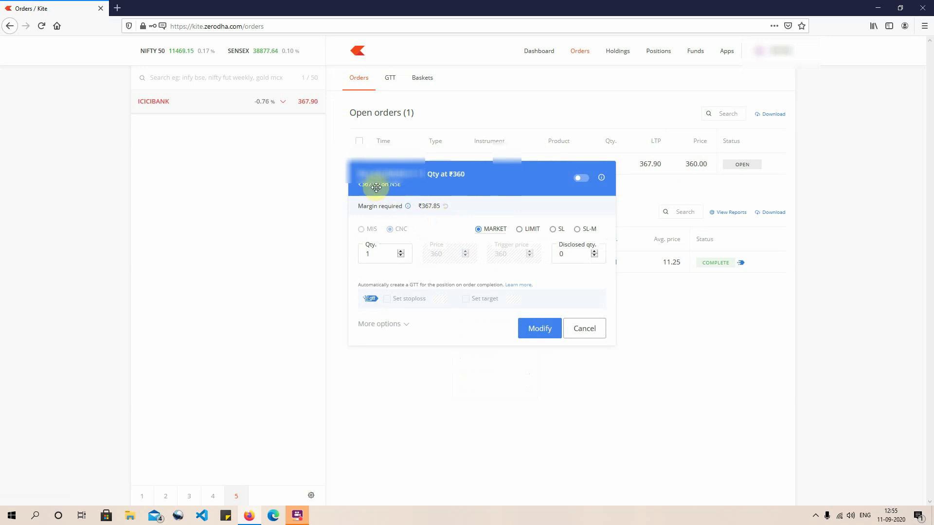
click(550, 331)
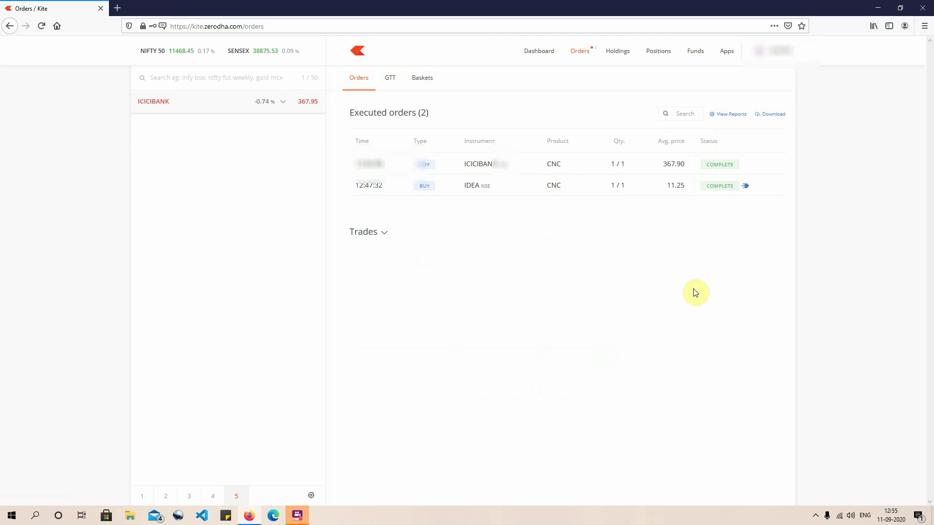
Start an exit order for the ICICIBANK position and choose the stoploss (SL) order type
click(660, 55)
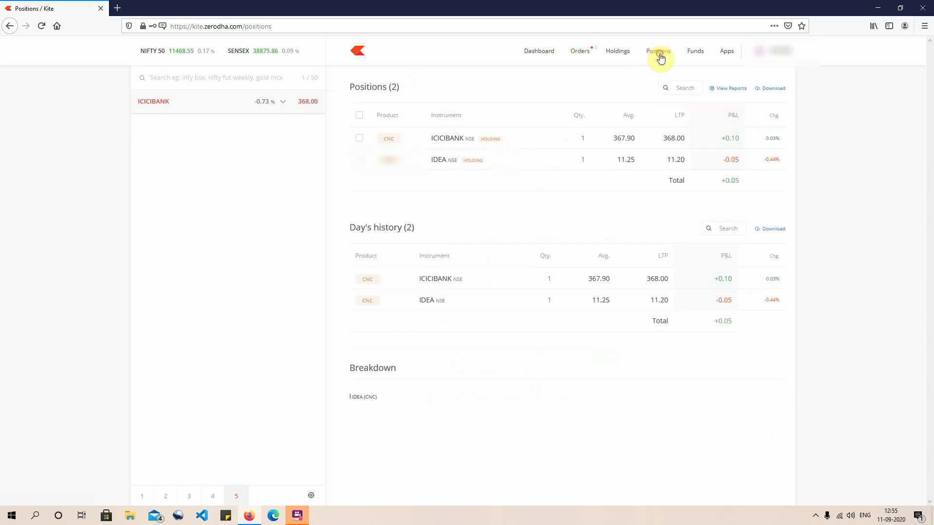
mouse_move(654, 146)
click(540, 140)
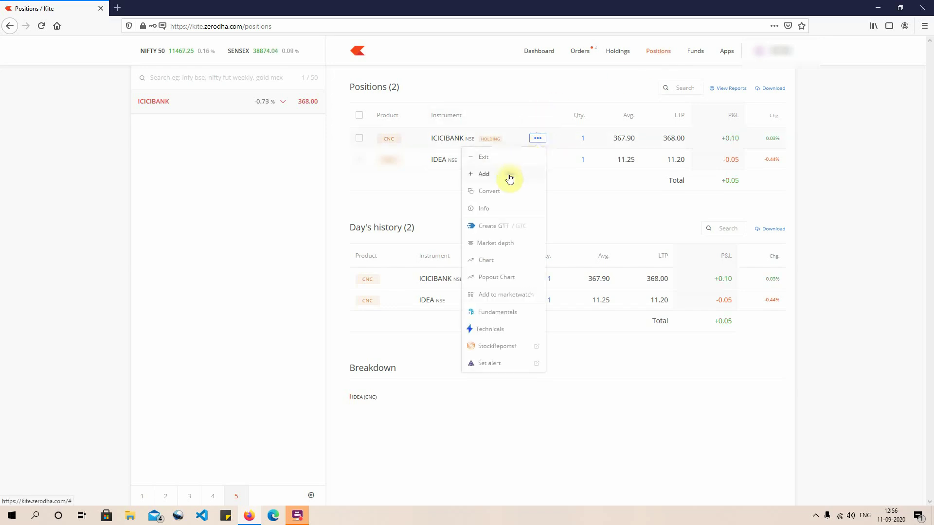
click(507, 160)
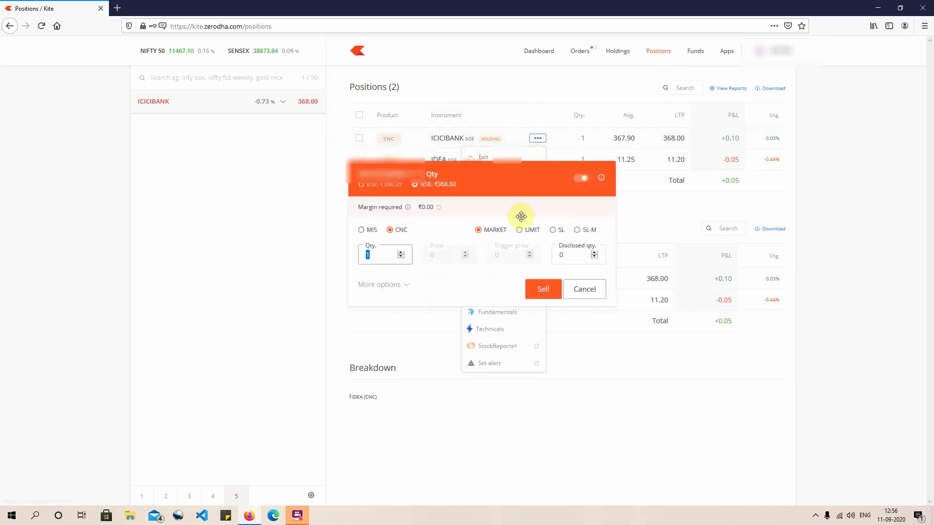
click(556, 230)
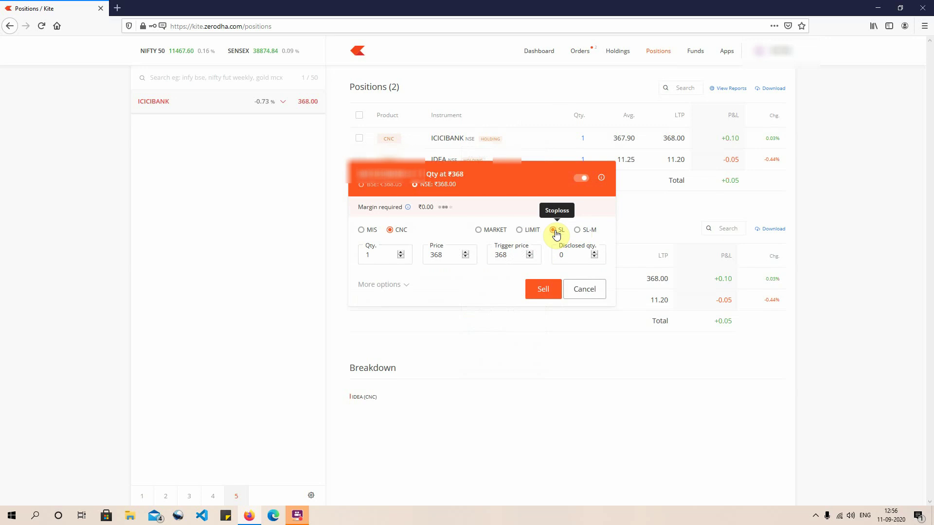
Set both the price and the trigger price of the SL sell order to 358 and submit it
click(520, 257)
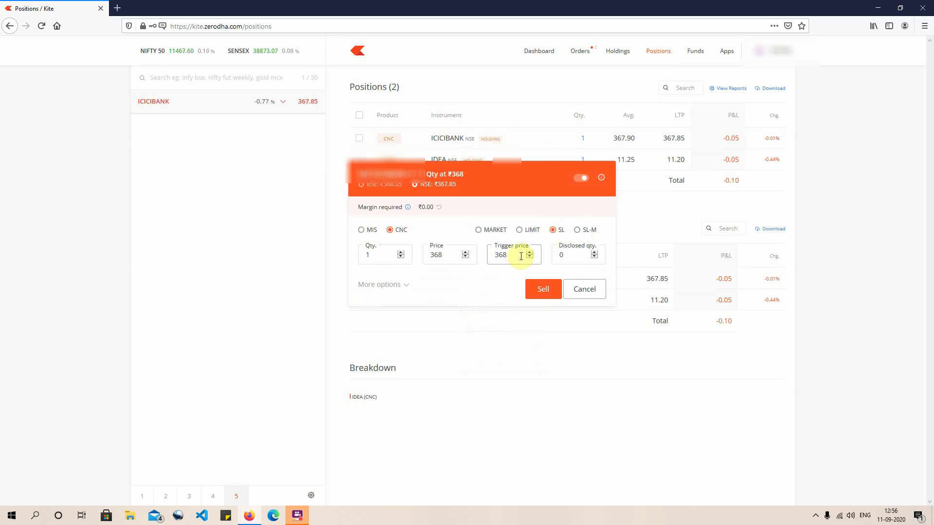
double_click(451, 254)
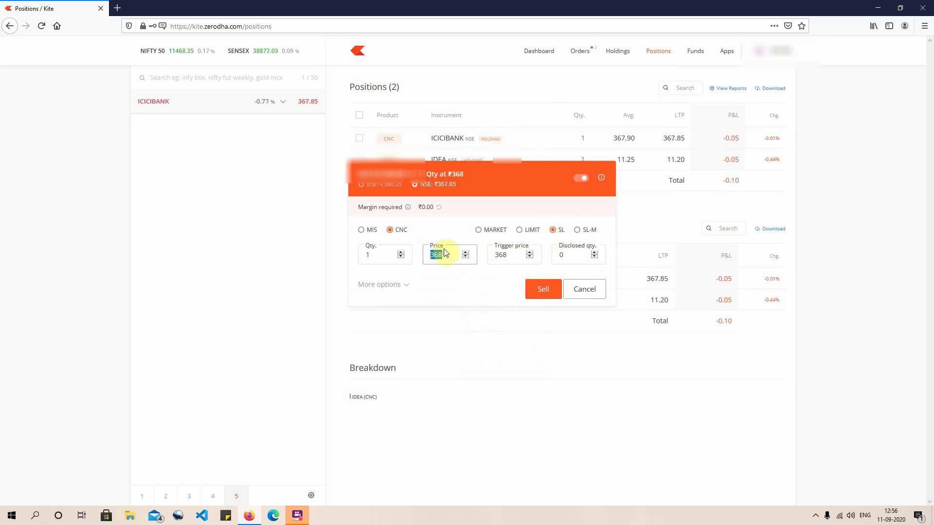
text(358)
double_click(508, 256)
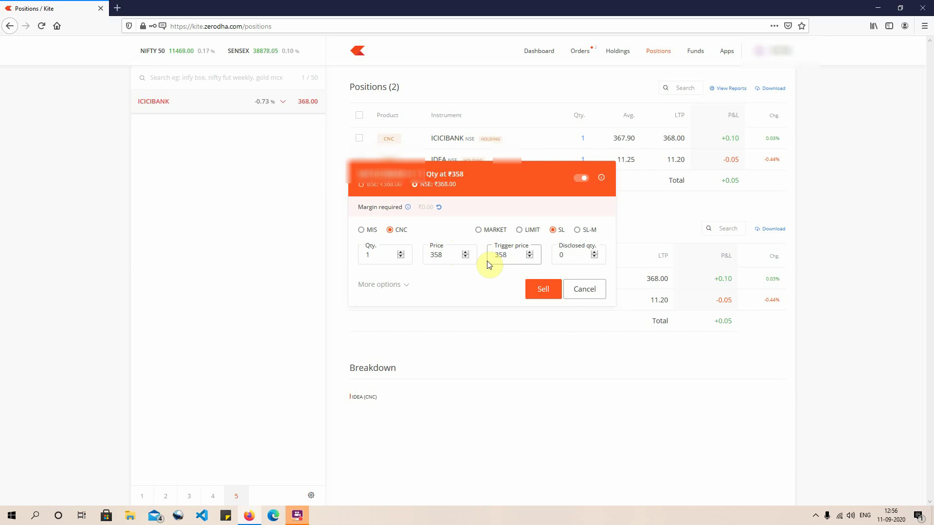
text(358)
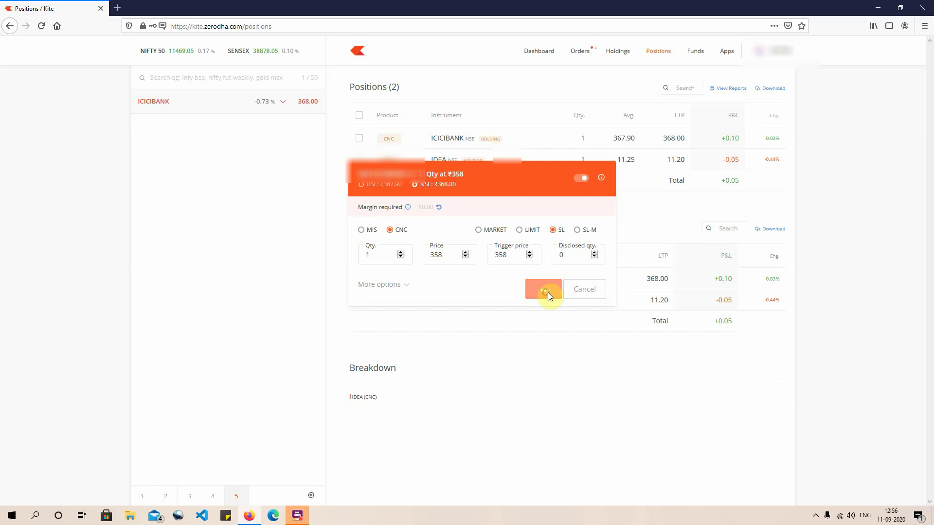
click(545, 291)
Cancel the pending ICICIBANK stoploss sell order from the open orders list
click(575, 50)
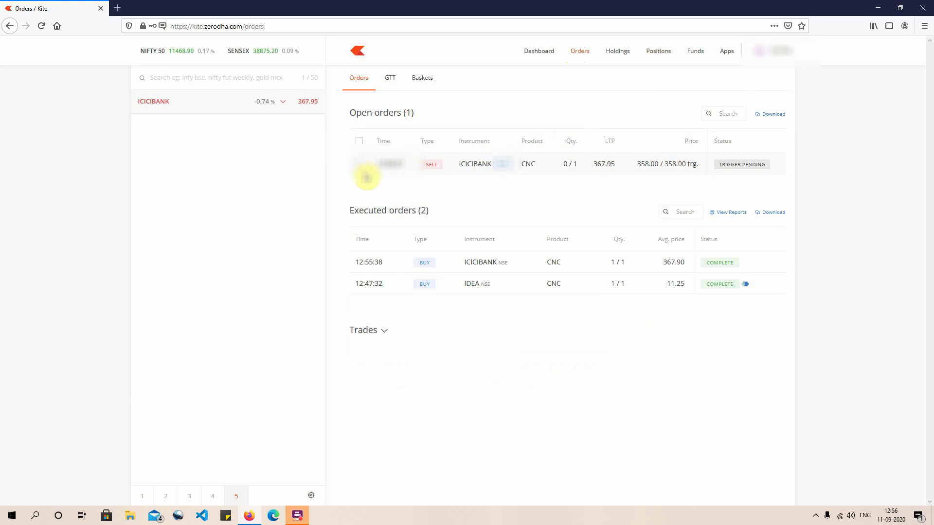
click(361, 166)
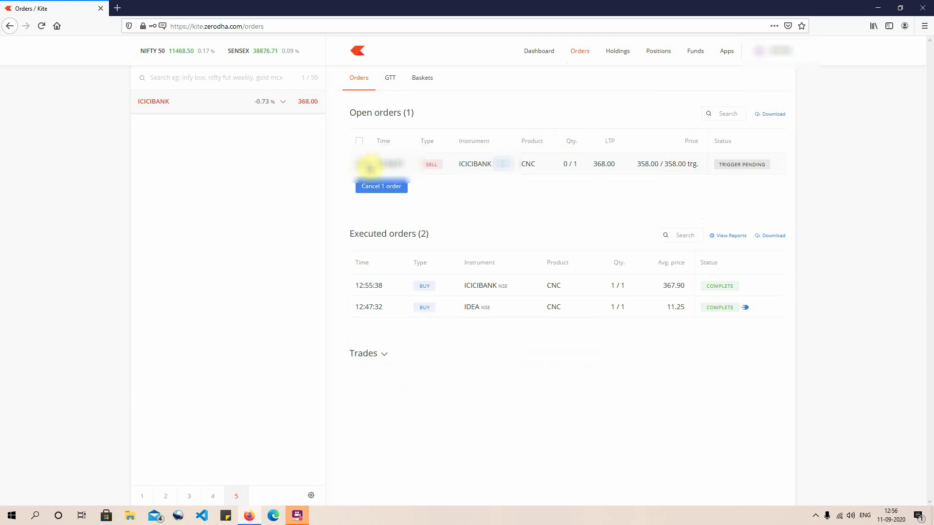
click(384, 187)
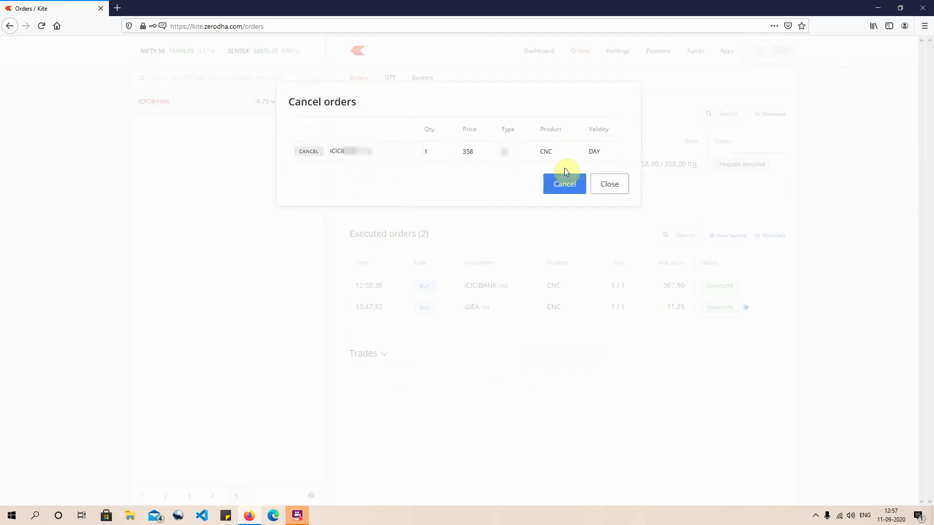
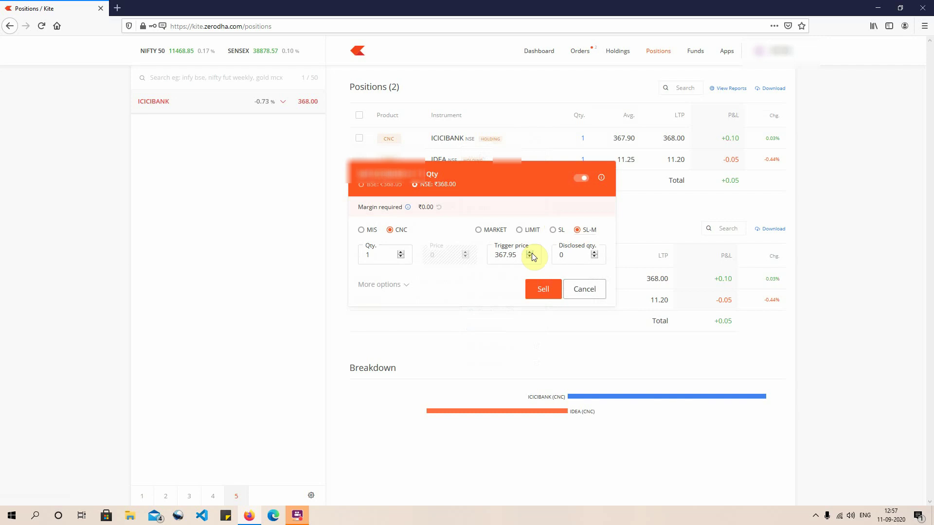
Compare SL with SL-M in the ICICIBANK sell order, set an SL-M trigger price of 358, and discard the order
click(553, 229)
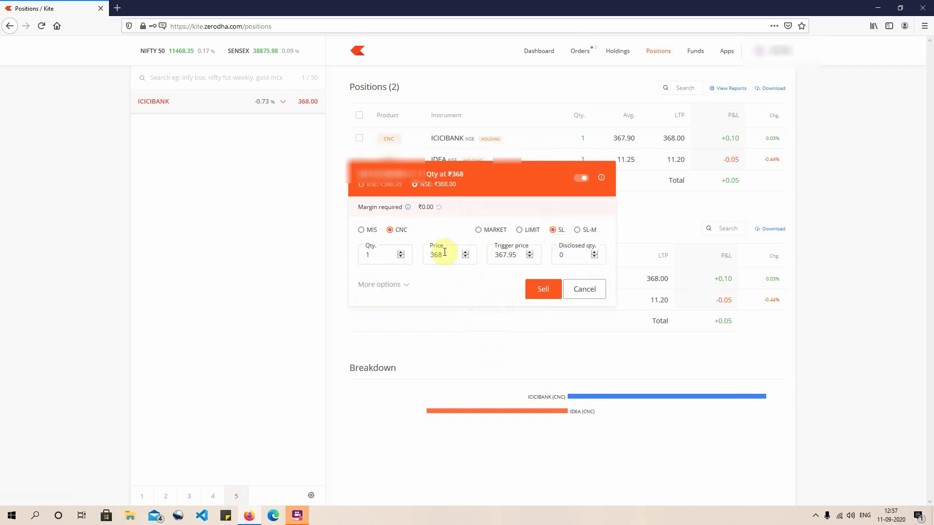
click(579, 232)
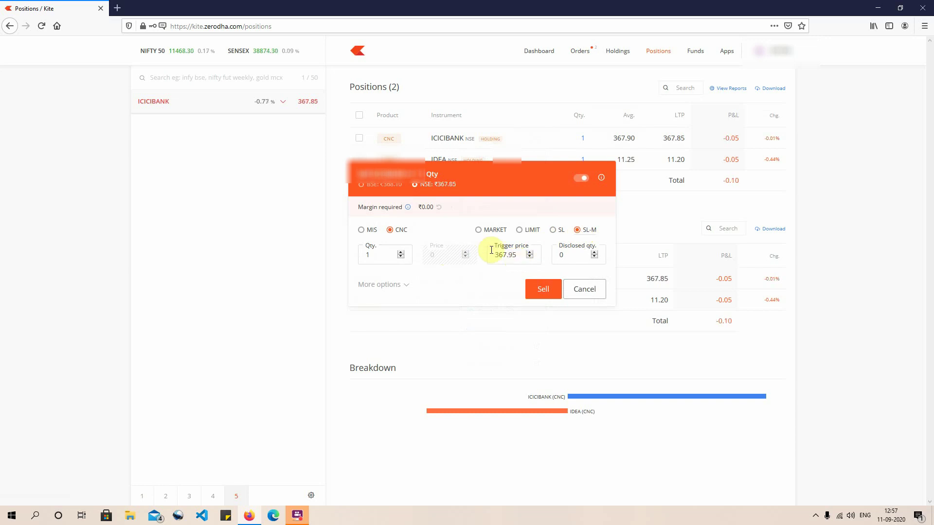
drag(520, 257, 477, 258)
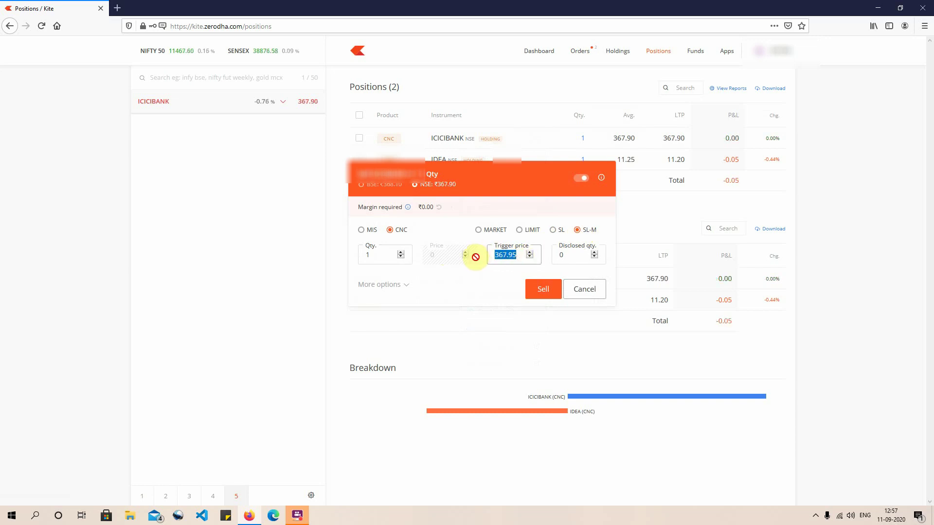
text(358)
click(586, 288)
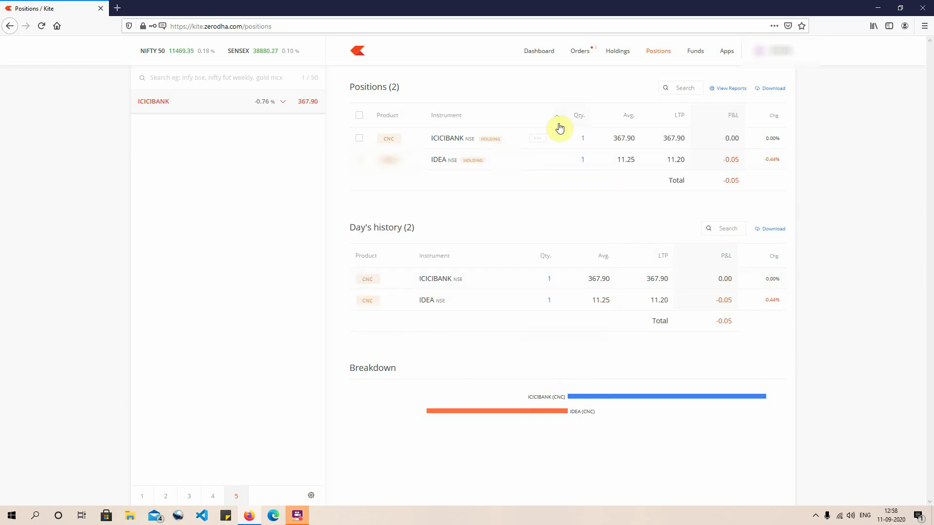
Create an OCO sell GTT for the ICICIBANK position and set its stoploss order price to 349.55
click(543, 139)
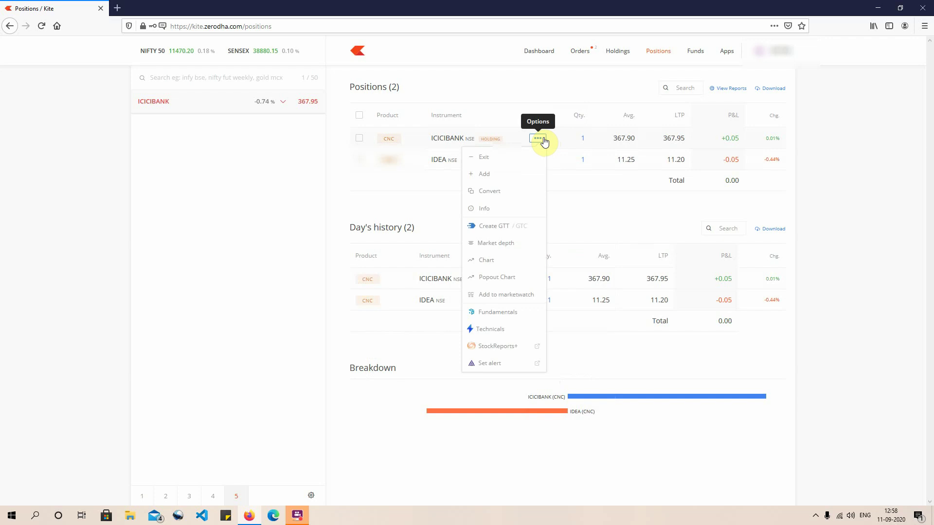
click(500, 227)
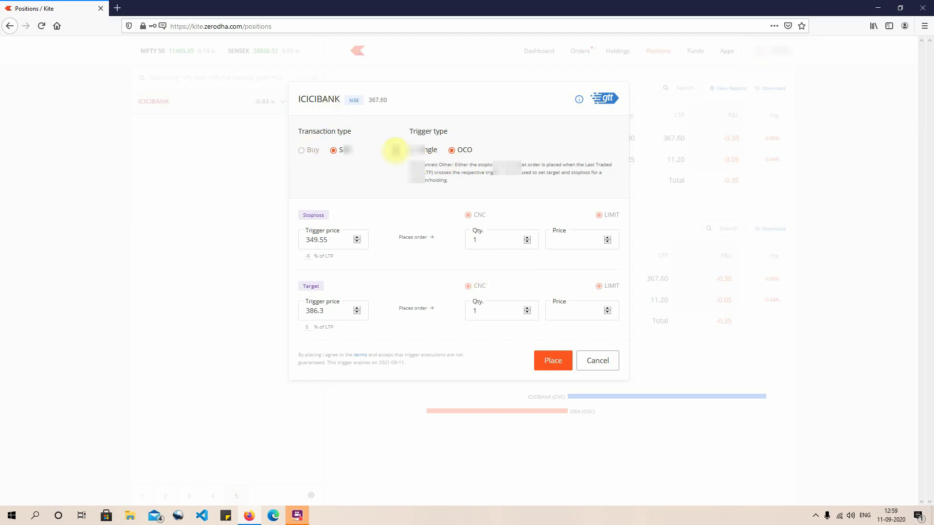
click(340, 241)
click(571, 239)
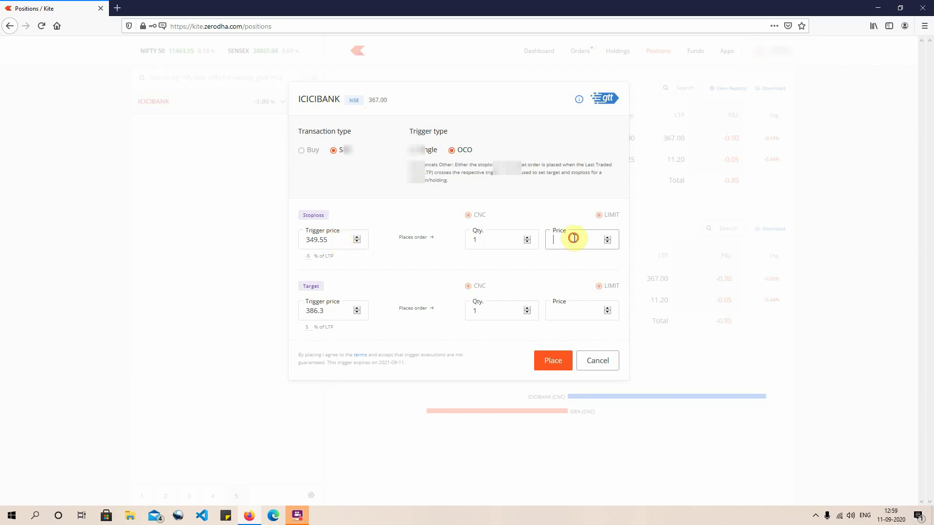
text(349.55)
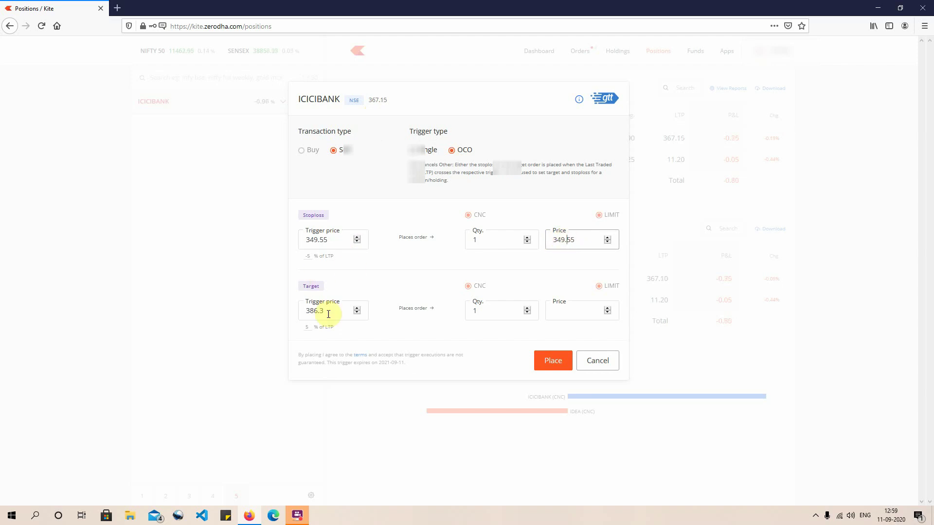
Set the GTT target's trigger price and order price to 390 and place the ICICIBANK OCO sell GTT
drag(334, 317, 294, 313)
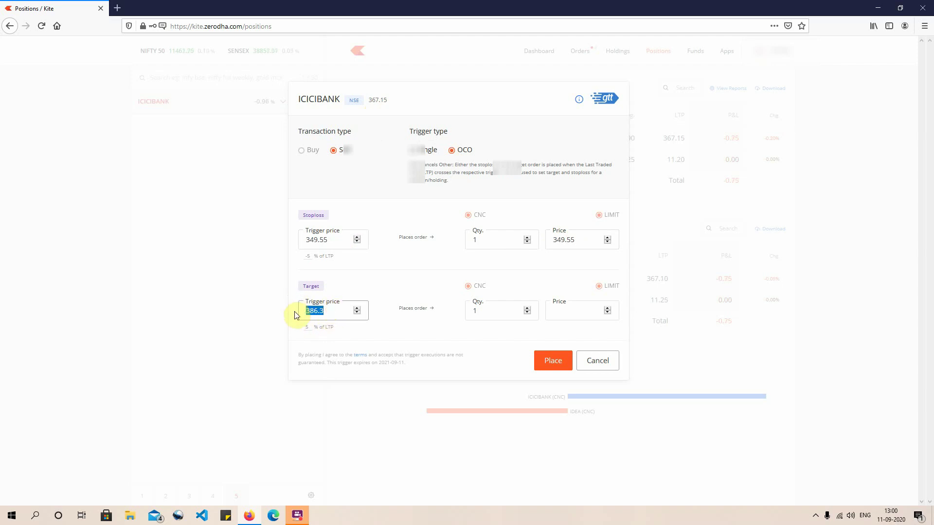
text(390)
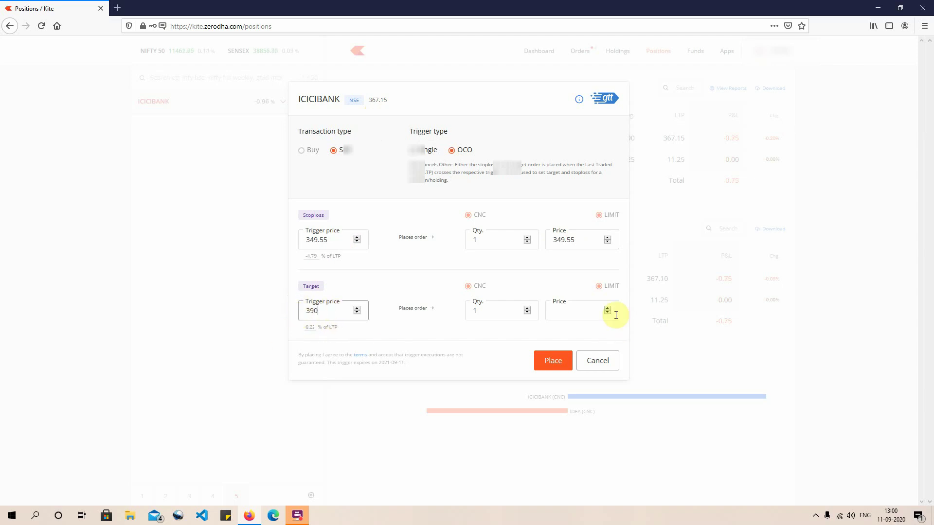
click(568, 307)
click(562, 311)
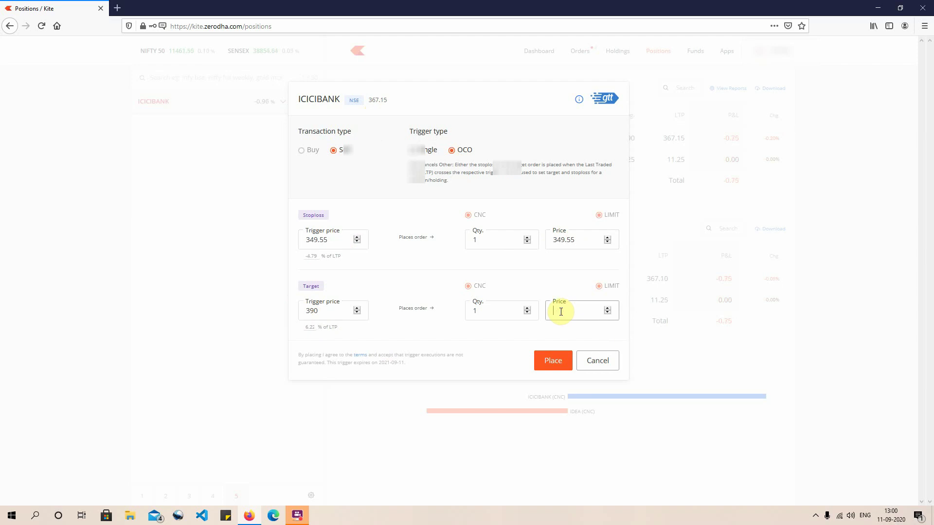
text(290)
key(BackSpace)
key(BackSpace)
key(BackSpace)
text(390)
click(544, 360)
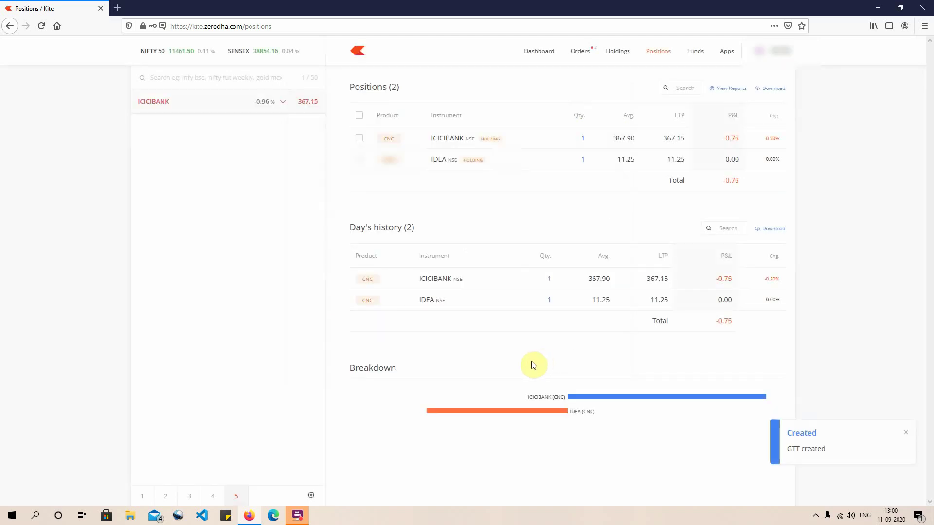
Review the ICICIBANK trigger in the GTT orders list and return to the open positions
click(579, 52)
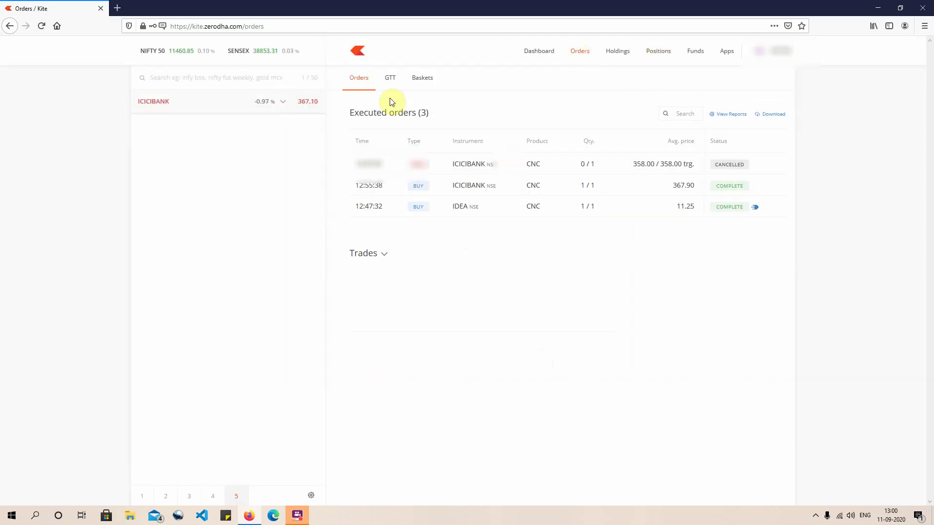
click(390, 82)
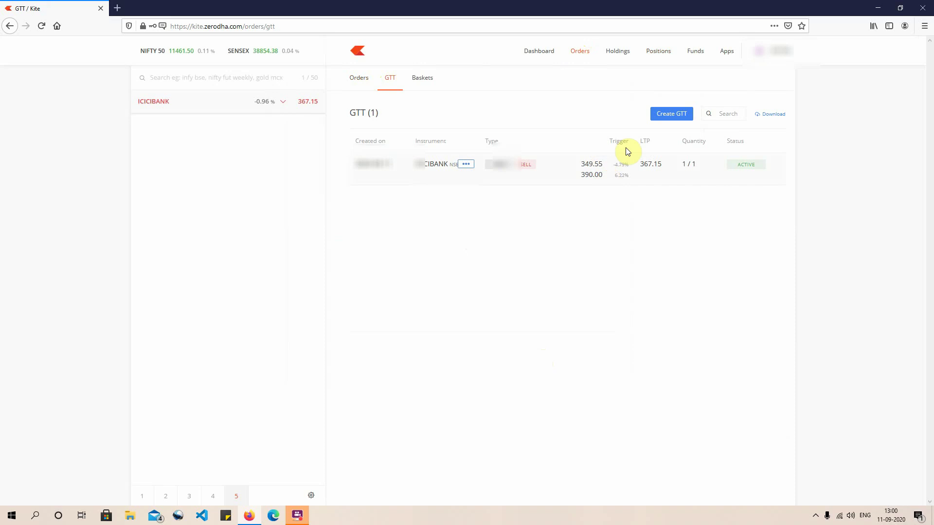
click(662, 51)
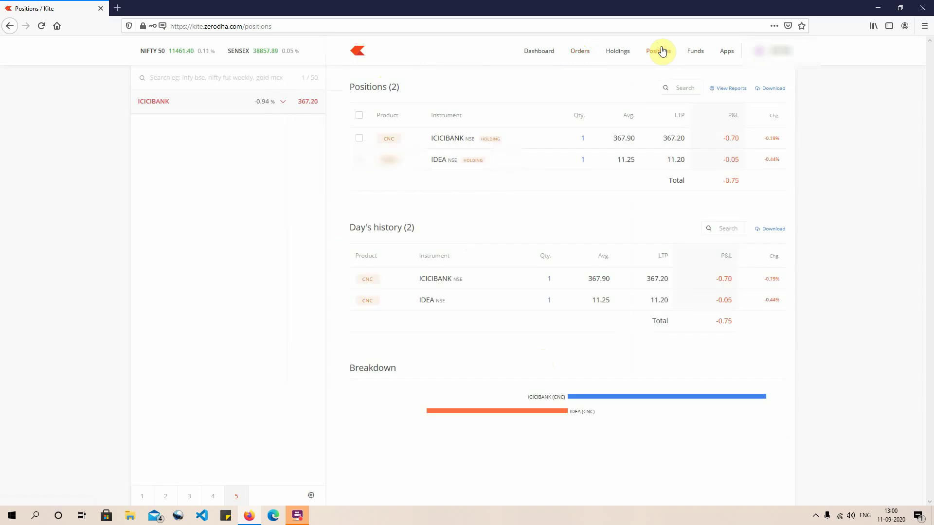